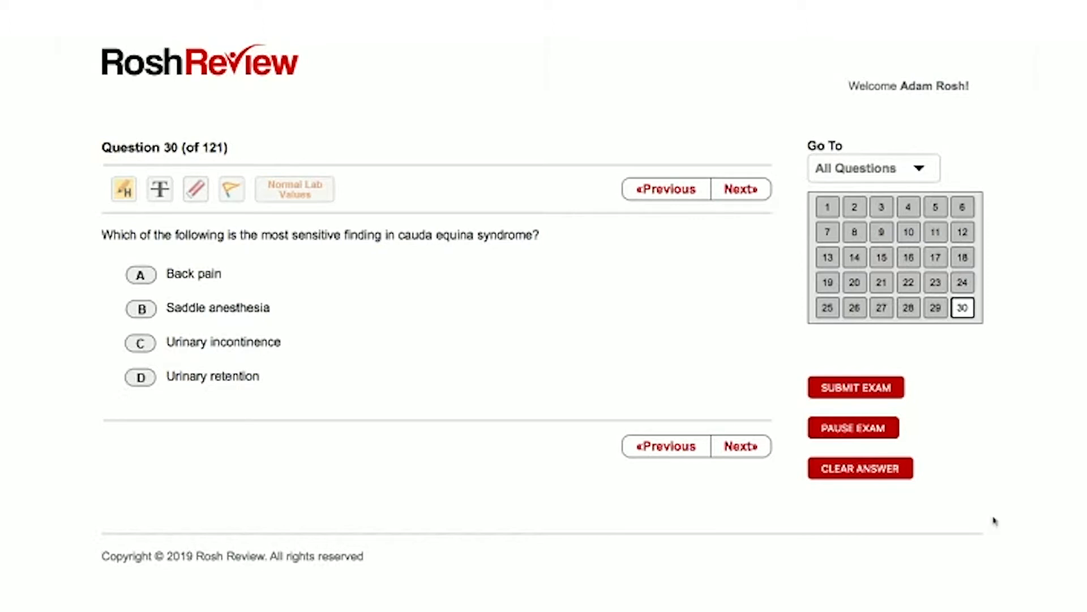
Step: Activate the highlighter tool for question 30's stem
click(125, 191)
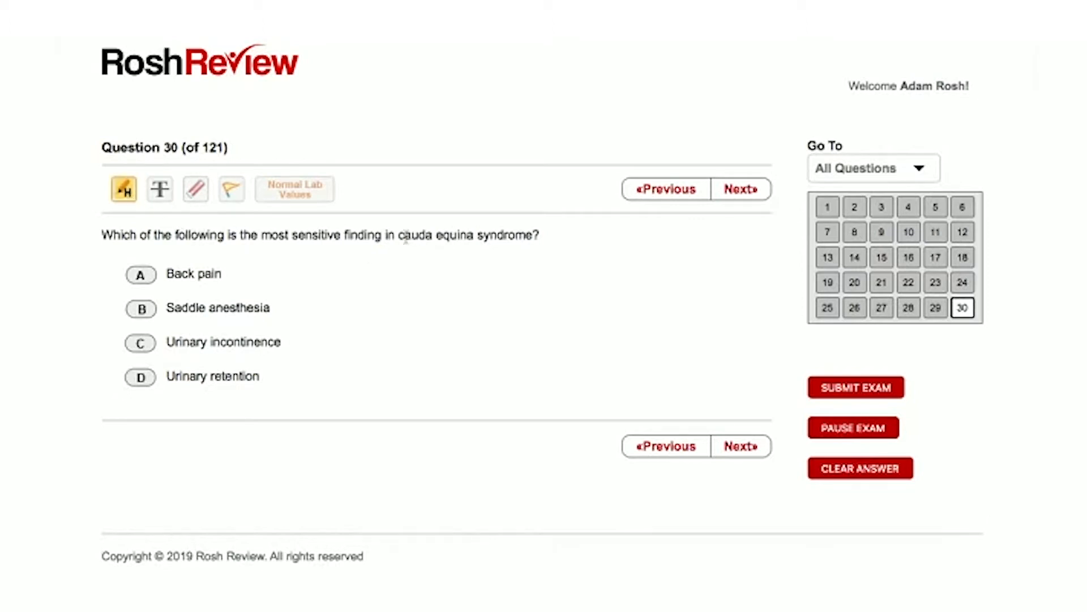
Step: Highlight "cauda equina syndrome" and "most sensitive finding" in the question stem
drag(398, 237, 534, 238)
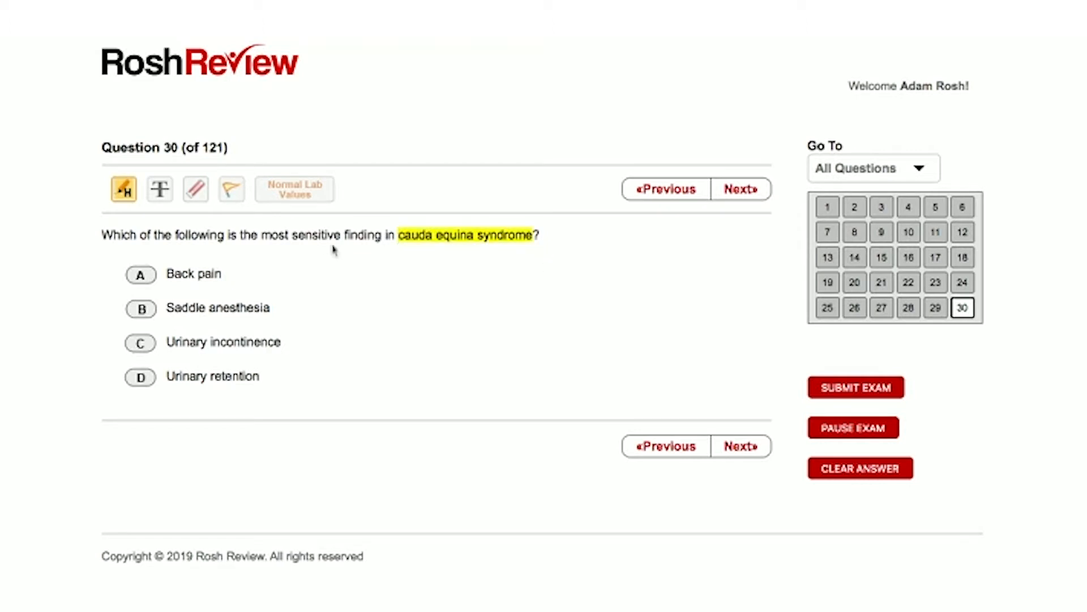
drag(382, 236, 262, 237)
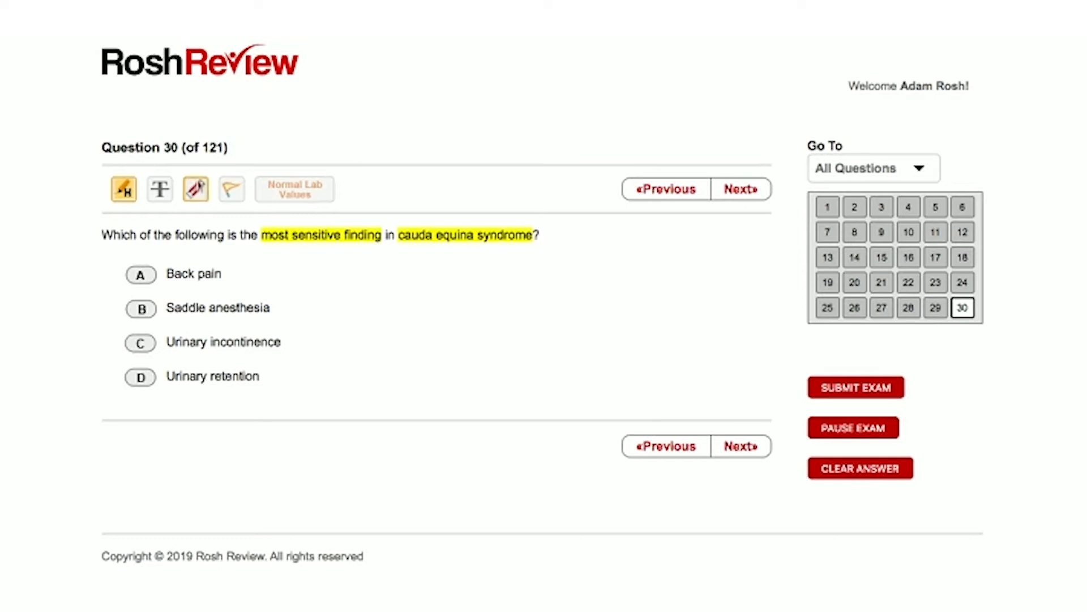
Step: Switch to strikethrough and cross out choices A (Back pain) and B (Saddle anesthesia)
click(162, 197)
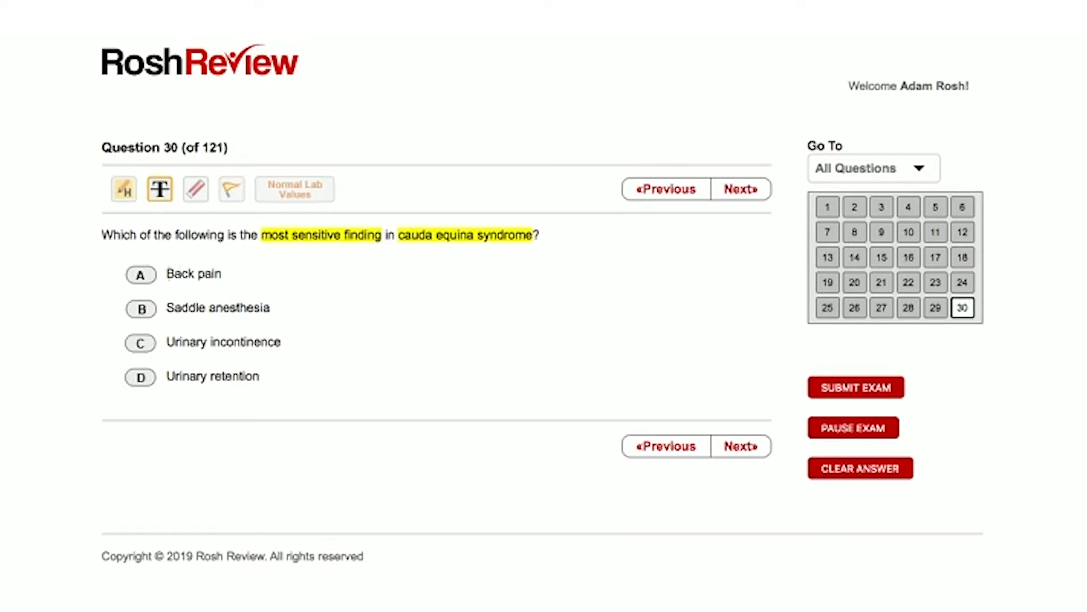
drag(166, 274, 222, 274)
drag(167, 308, 270, 308)
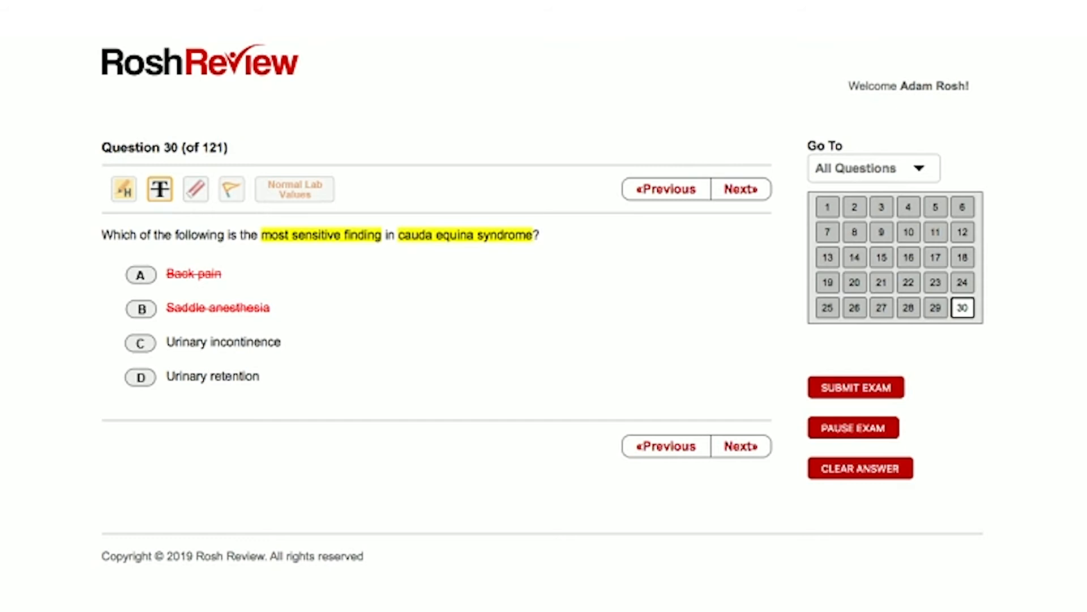
Step: Strike through choice C (Urinary incontinence) and select D, Urinary retention
drag(168, 341, 281, 342)
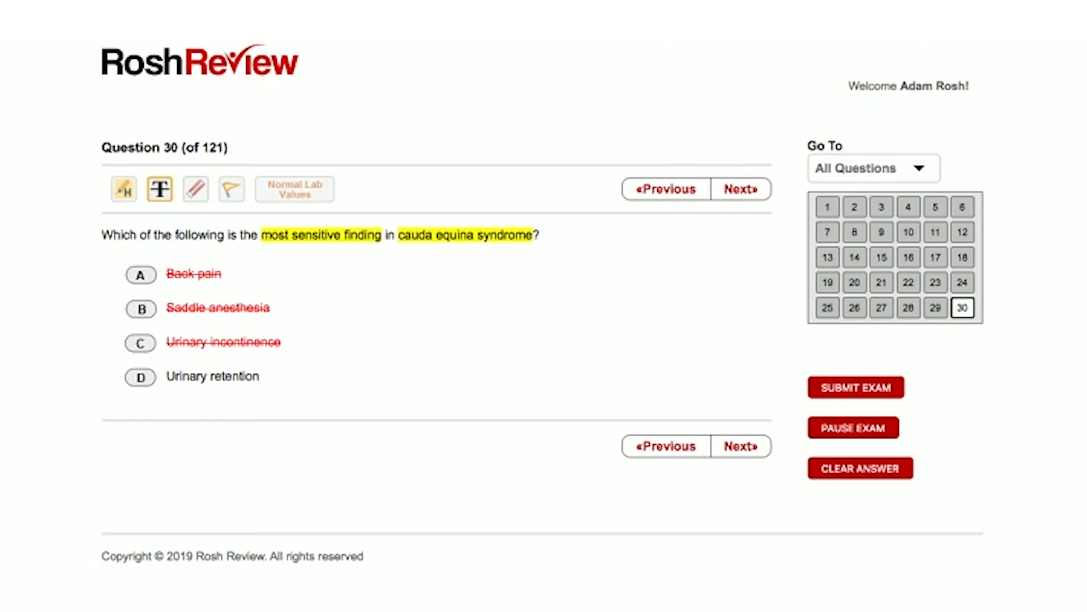
click(150, 380)
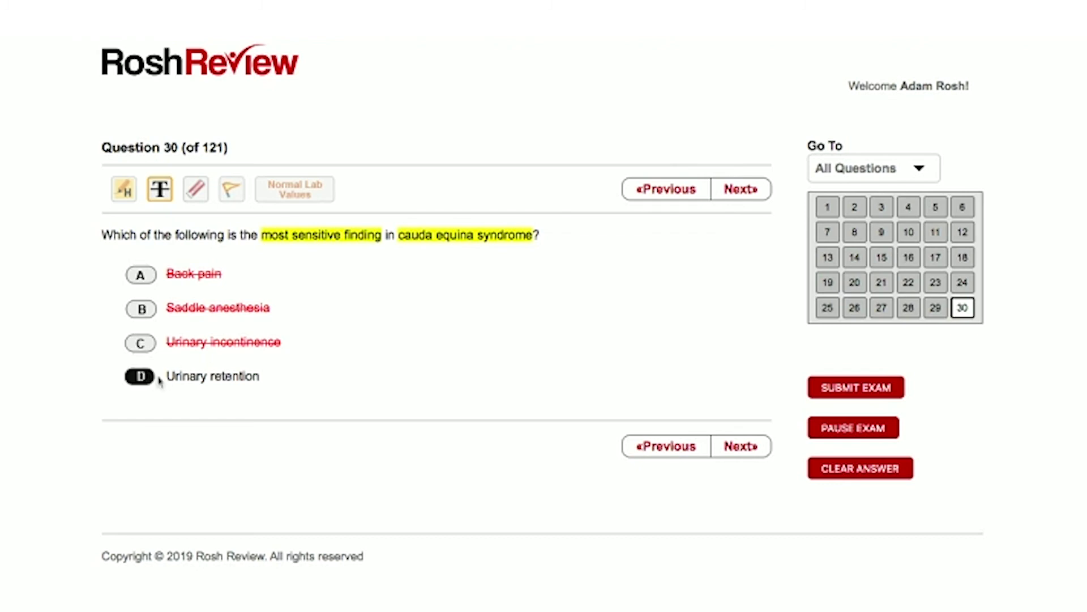
Step: Submit the answer, revealing D graded correct with the cauda equina explanation
click(737, 446)
scroll(440, 381, down, 3)
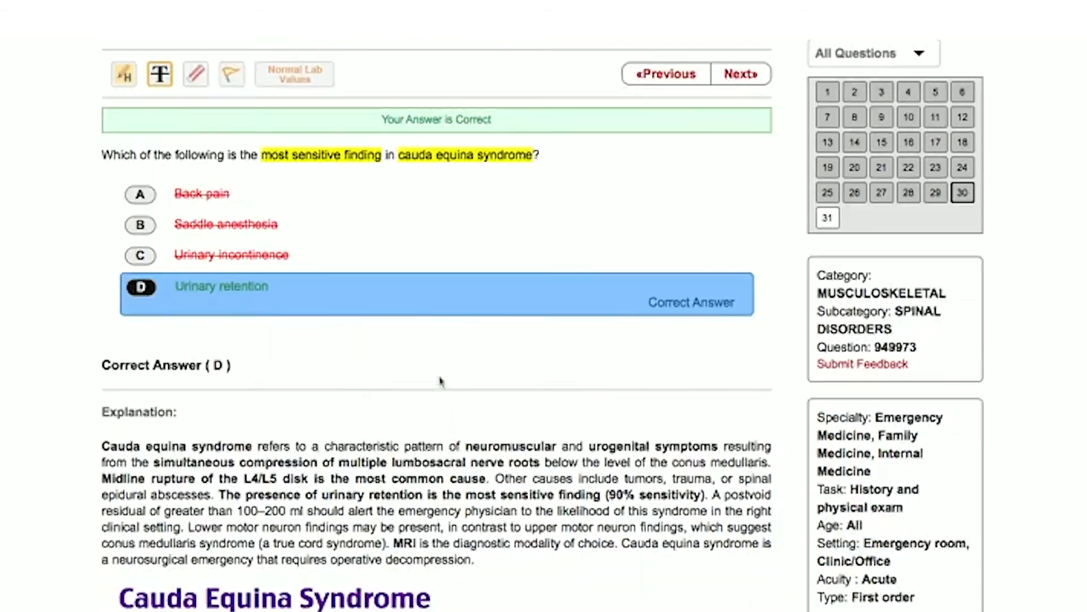
scroll(440, 381, down, 4)
scroll(440, 380, down, 3)
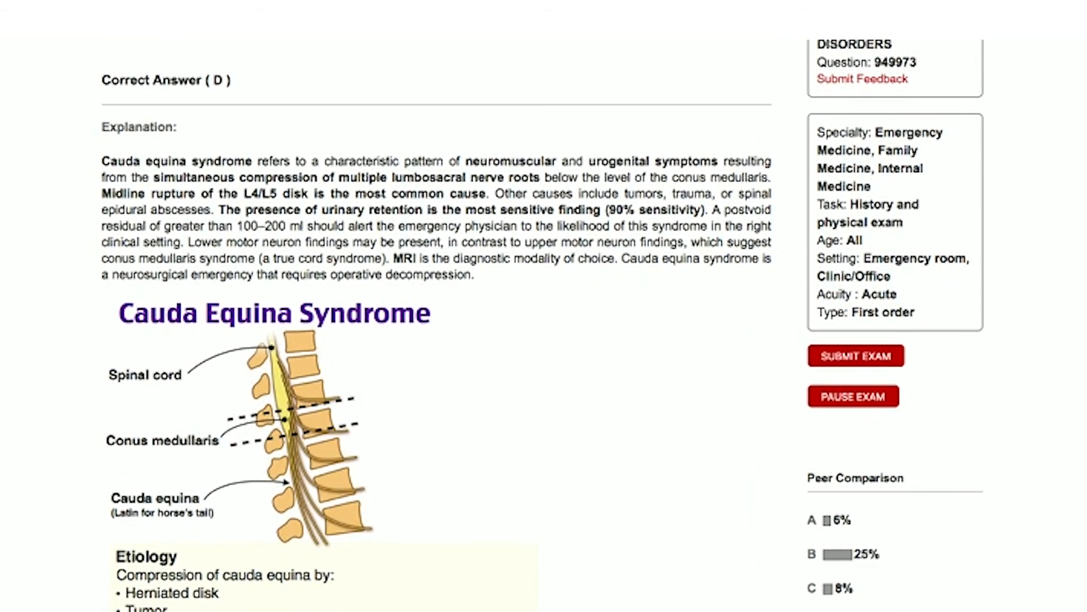